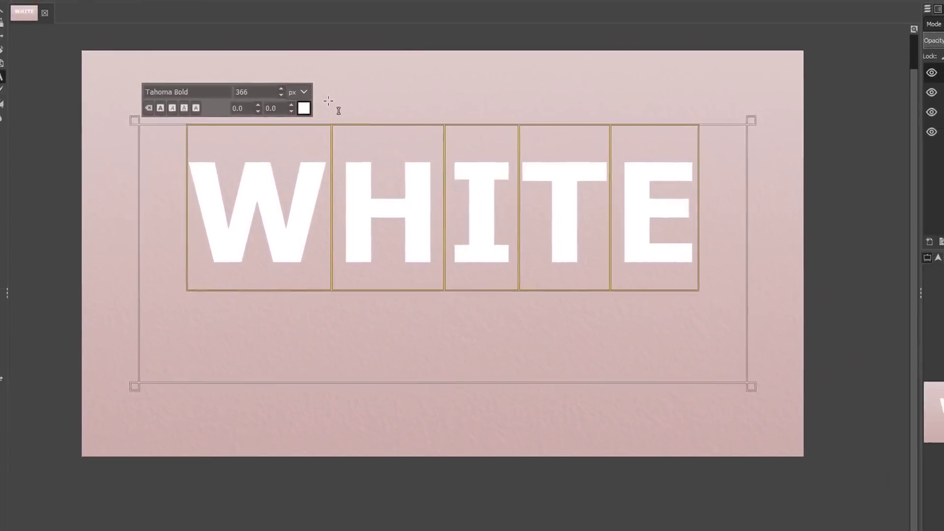
Duplicate the WHITE text layer as WHITE #1 and expand it with Layer to Image Size.
left_click(885, 87)
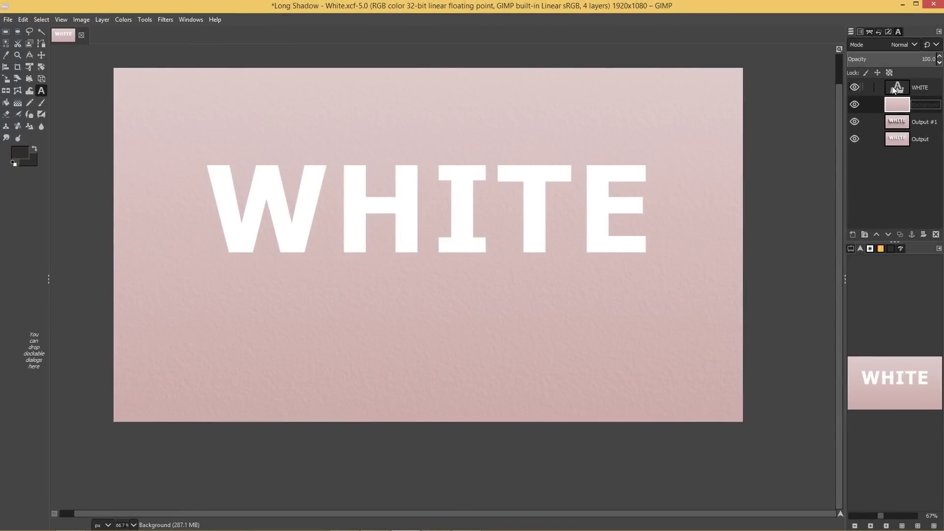
left_click(902, 91)
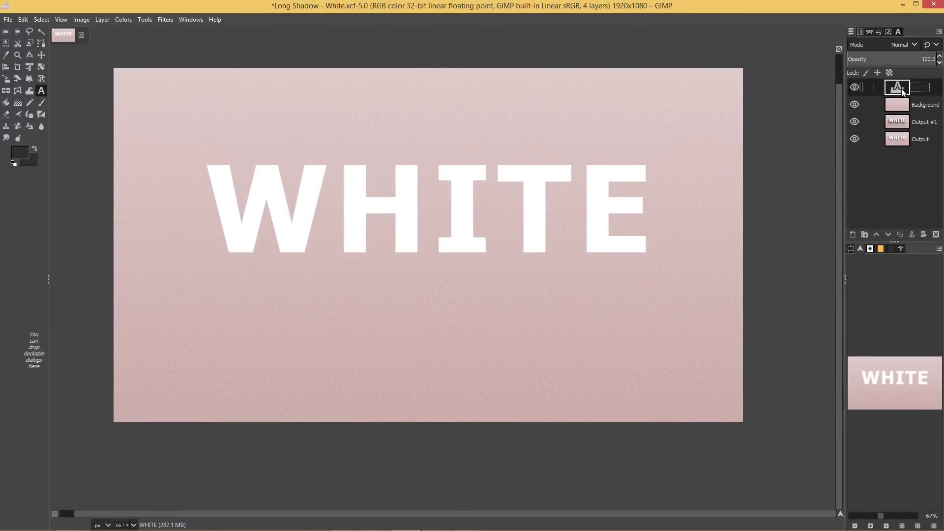
left_click(900, 237)
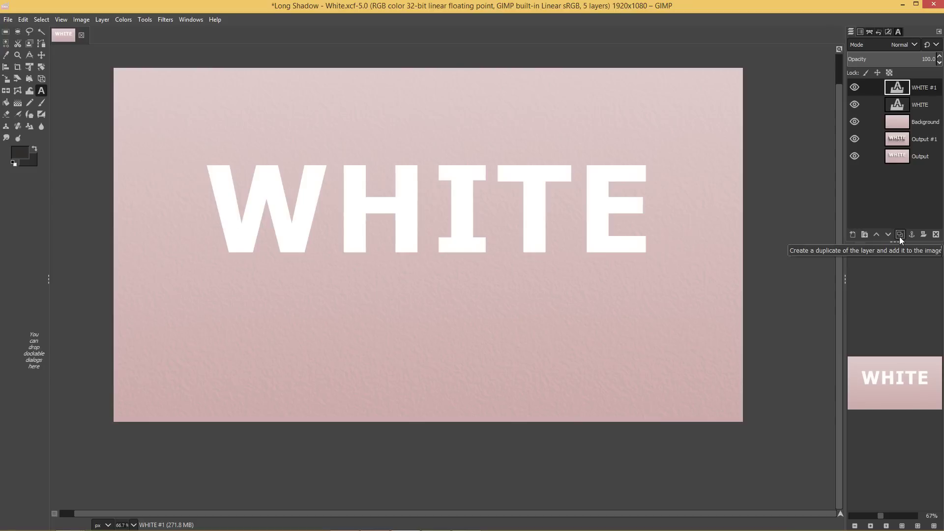
double_click(893, 88)
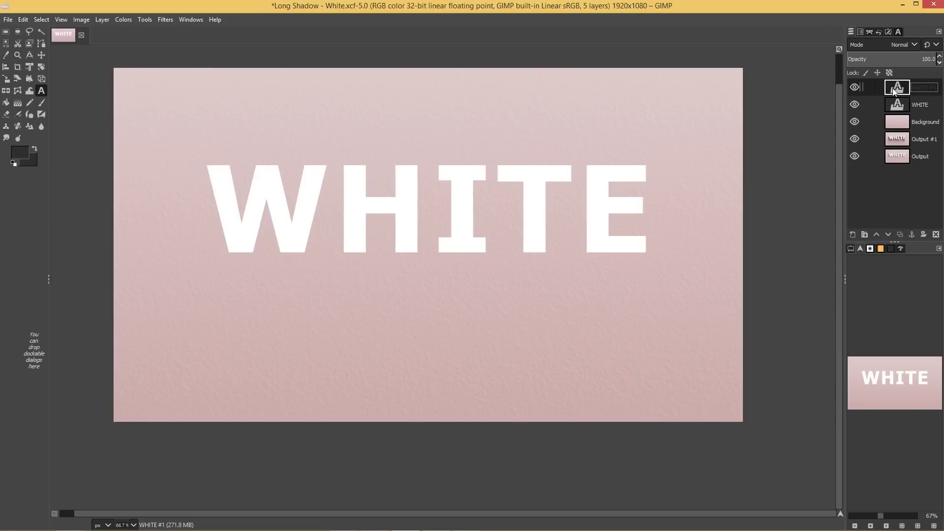
left_click(98, 19)
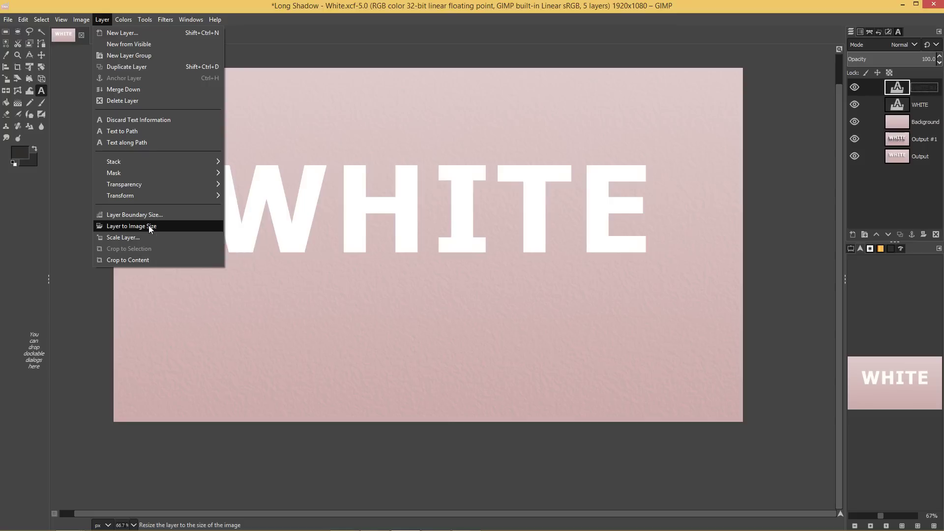
left_click(172, 227)
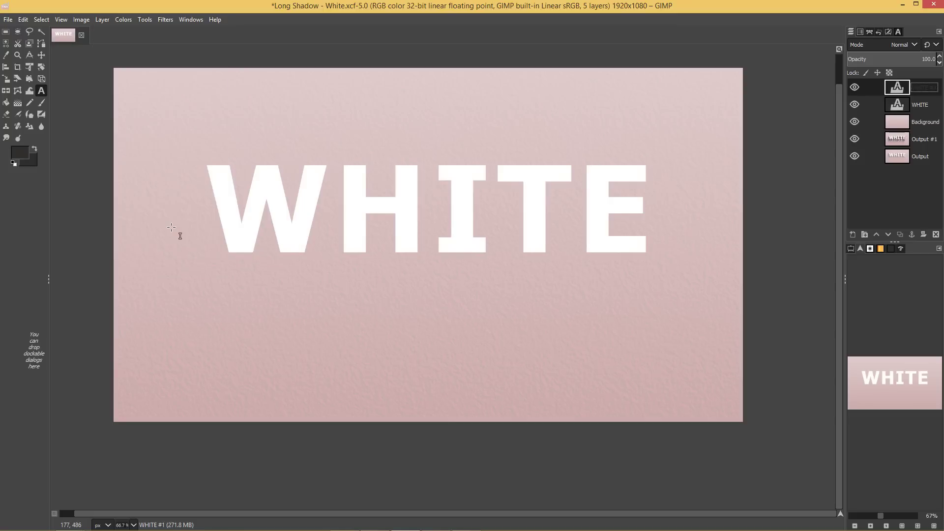
Make two more copies, hide the original WHITE layer, and show and select WHITE #1.
left_click(897, 237)
left_click(898, 237)
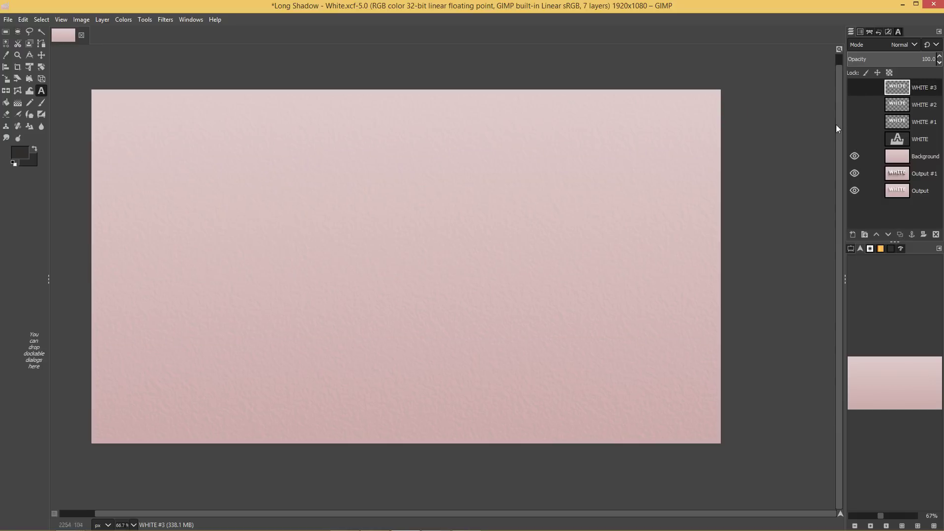
left_click(855, 139)
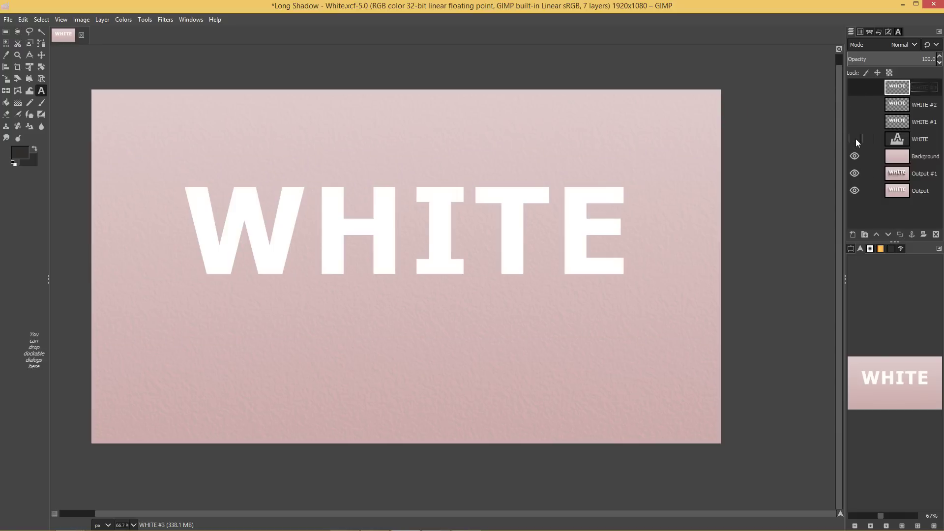
left_click(856, 138)
left_click(855, 123)
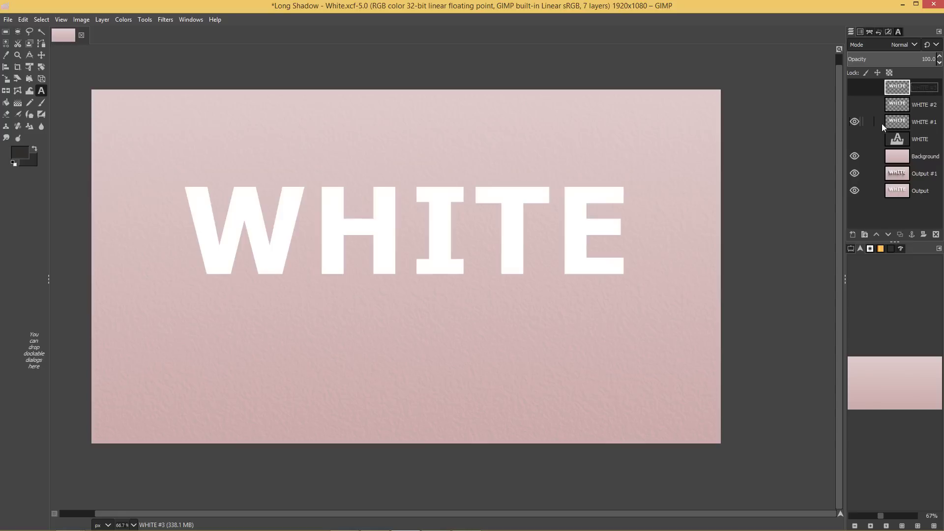
left_click(918, 125)
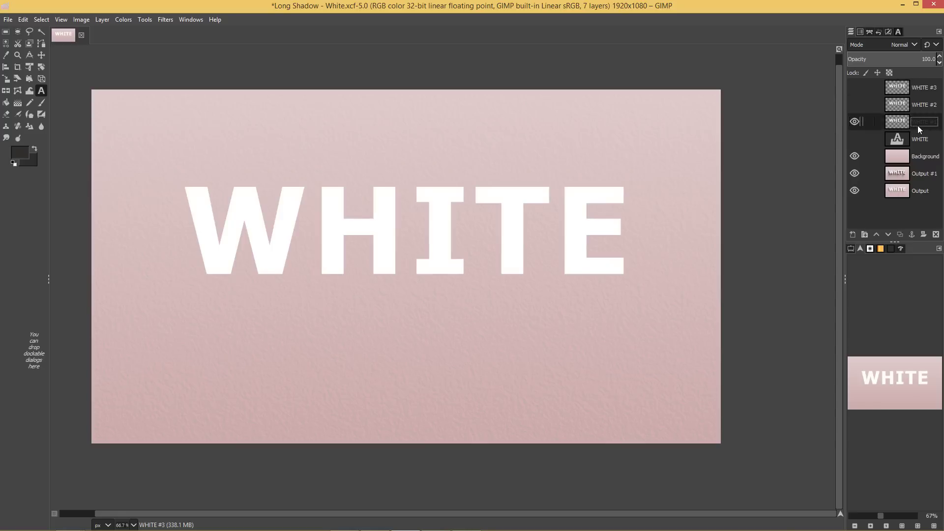
Start a Long Shadow on WHITE #1 with angle 120° and length 25.
left_click(164, 20)
mouse_move(197, 119)
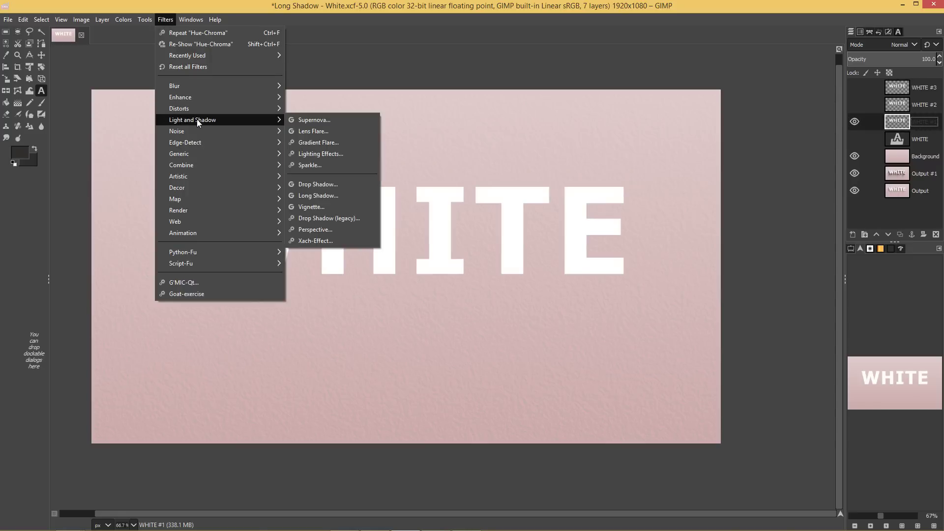
left_click(326, 195)
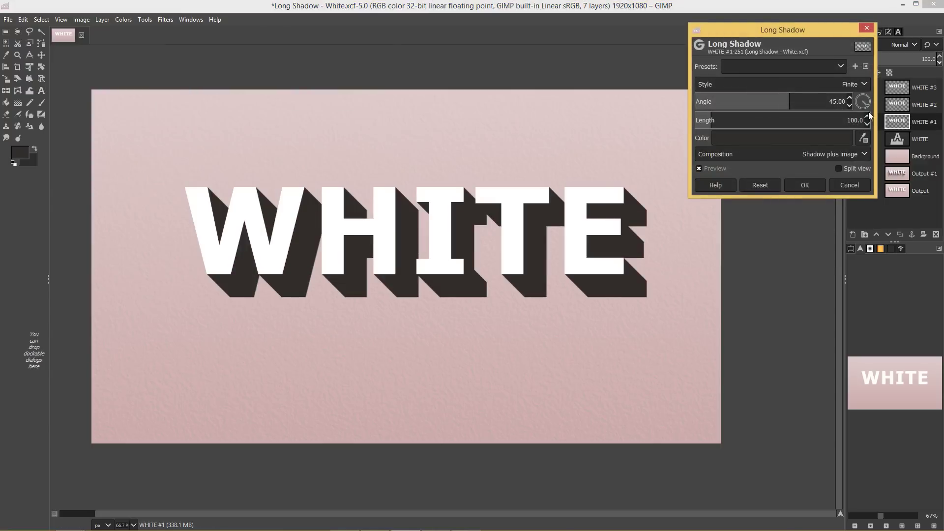
left_click_drag(865, 105, 905, 101)
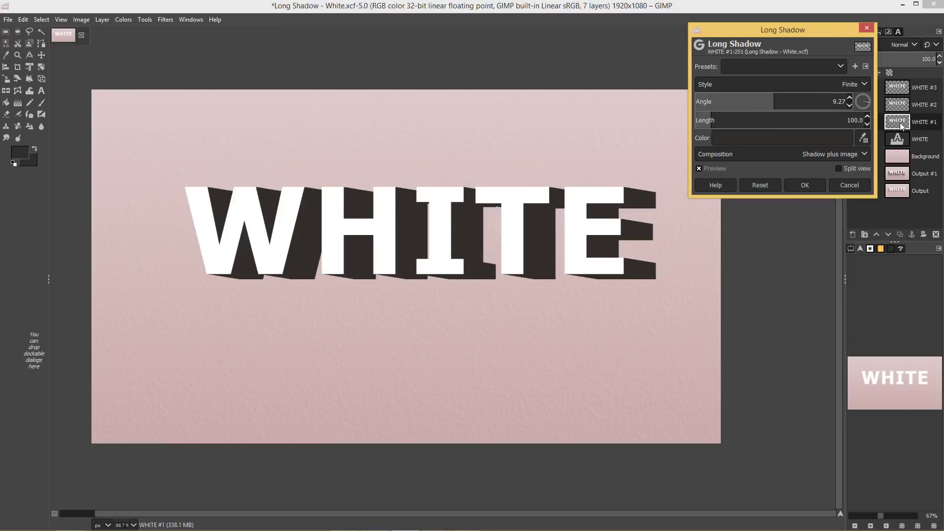
left_click_drag(900, 122, 893, 134)
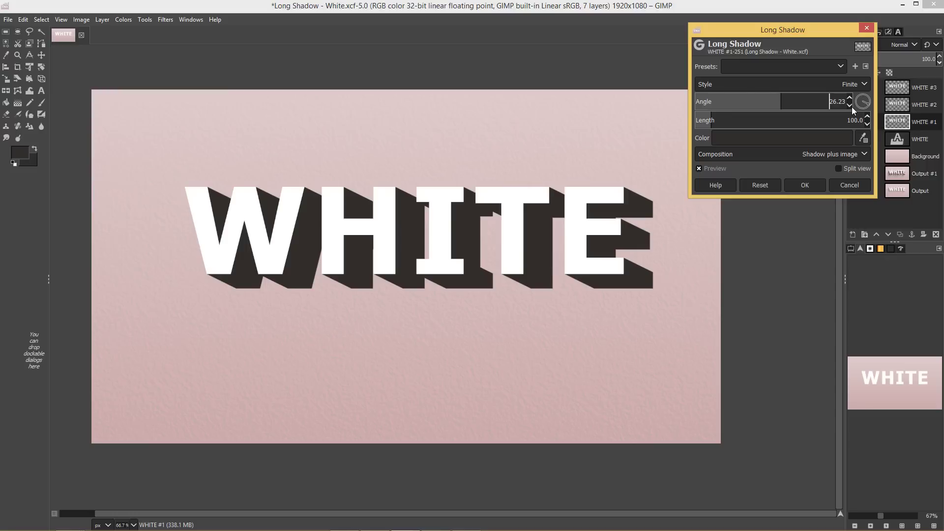
key("ctrl+a")
type("120")
key("Tab")
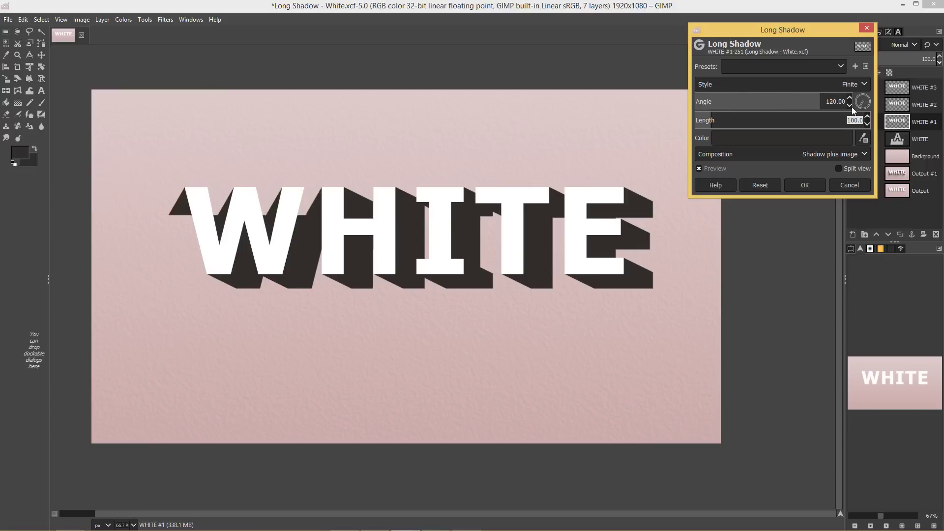
type("25")
key("Tab")
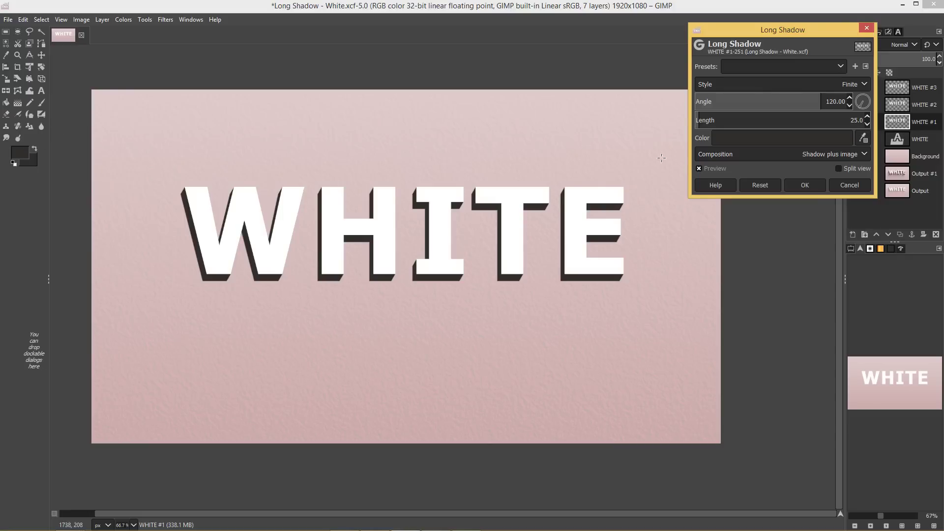
Set the Long Shadow composition to 'Shadow minus image' and apply it.
left_click_drag(798, 29, 652, 24)
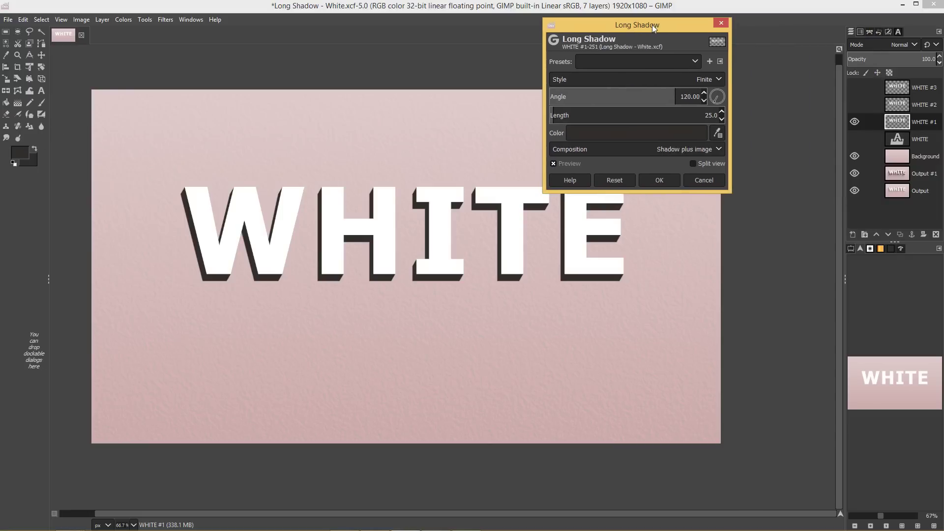
left_click(857, 140)
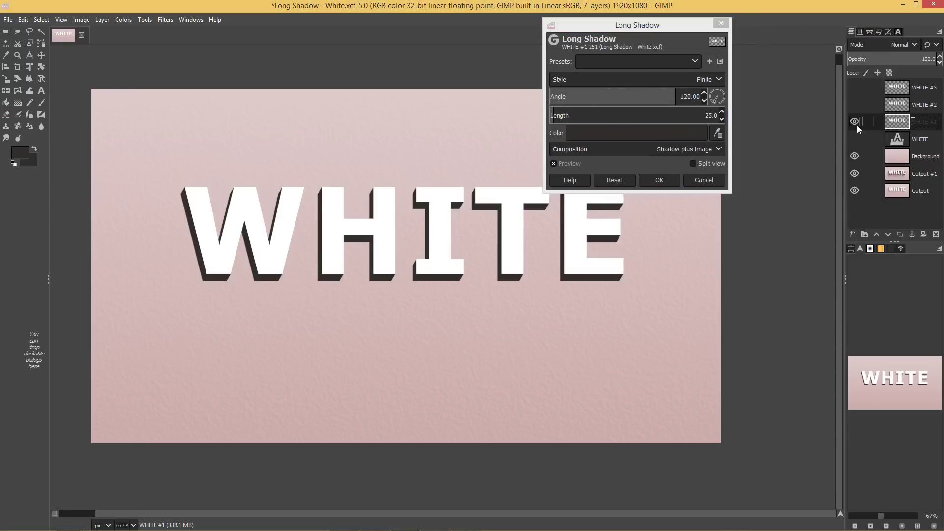
left_click(602, 149)
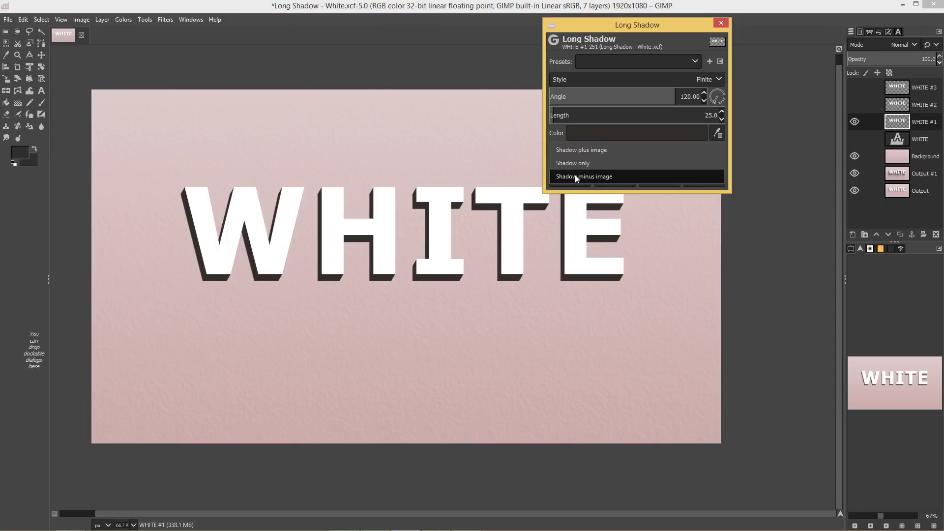
left_click(610, 176)
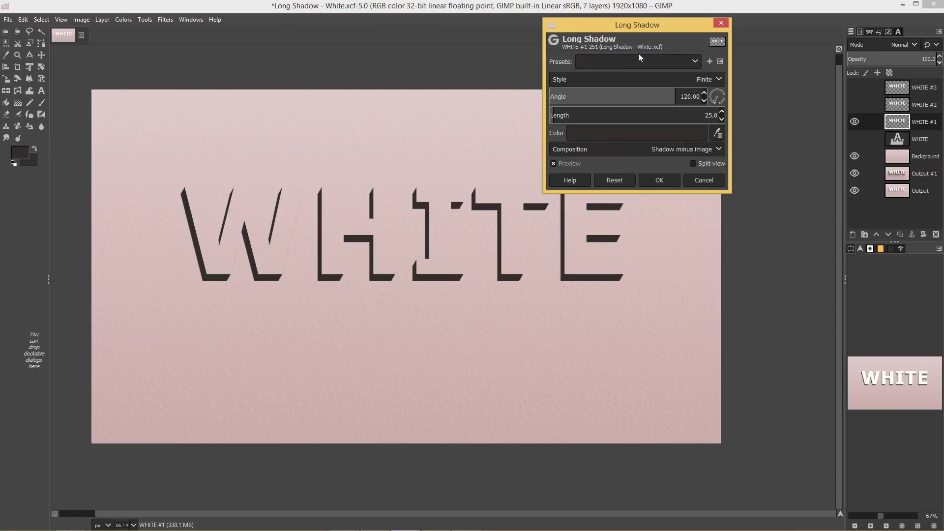
left_click_drag(644, 35, 804, 88)
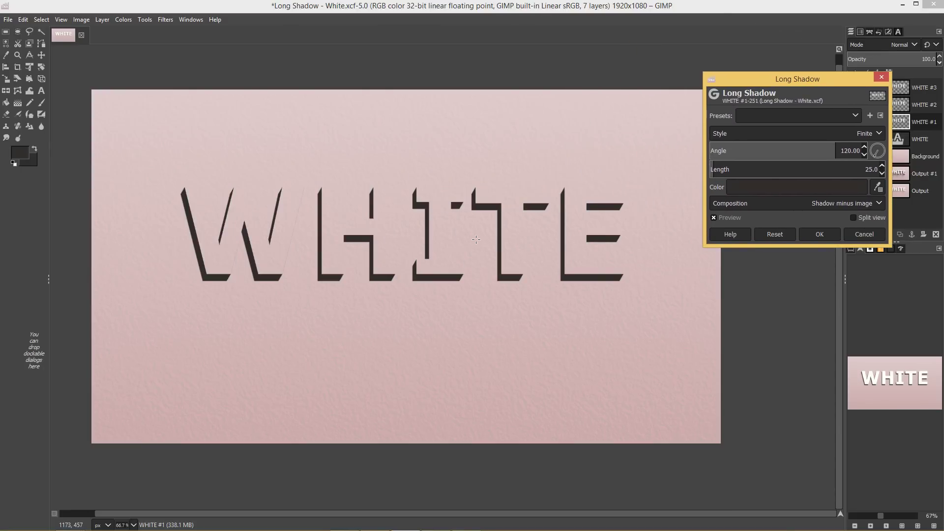
left_click(809, 235)
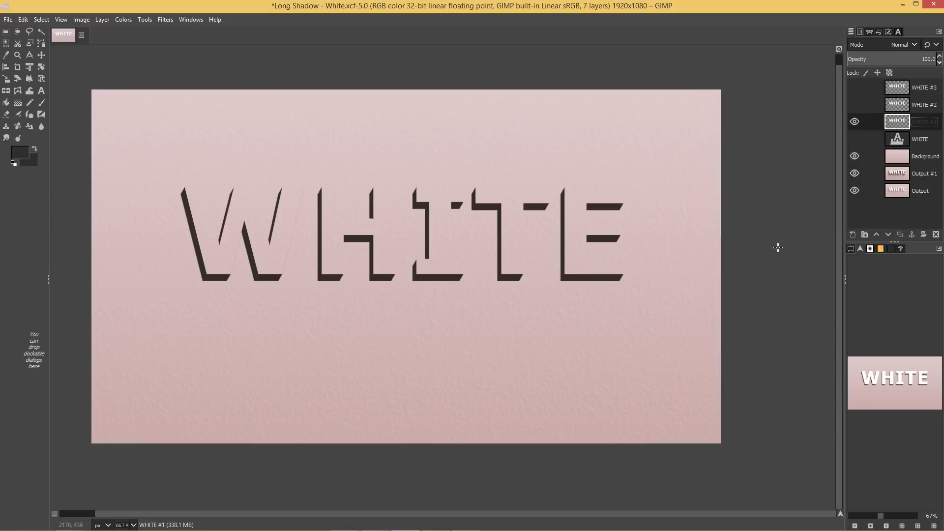
Copy the shadow layer as WHITE #4, hide WHITE #1 and WHITE #4, and show and select WHITE #2.
left_click(900, 234)
left_click(854, 123)
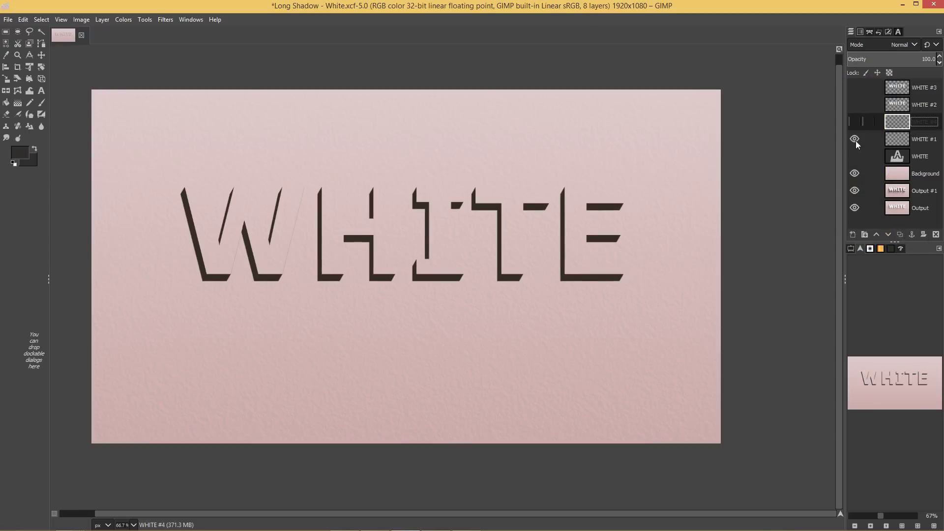
left_click(855, 140)
left_click(856, 126)
left_click(854, 139)
left_click(915, 106)
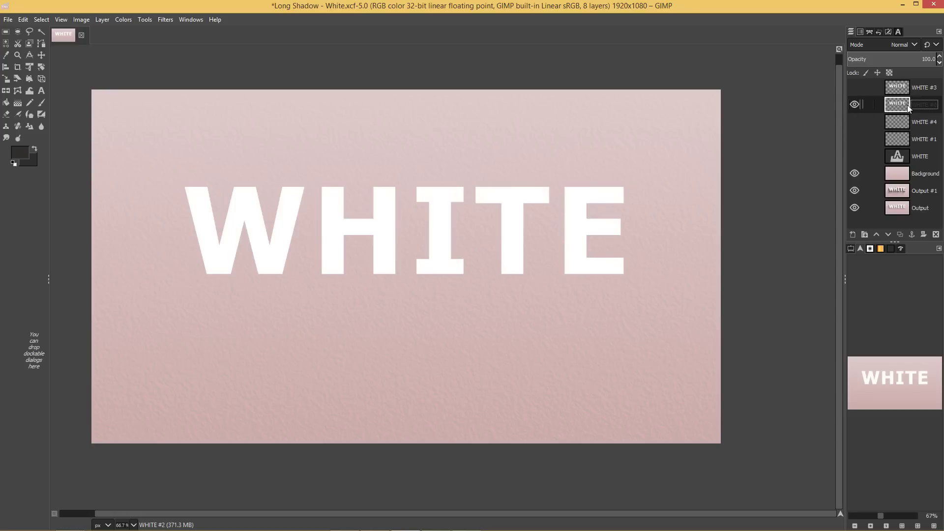
Re-show the Long Shadow filter on WHITE #2 and set the angle to 120°.
left_click(166, 20)
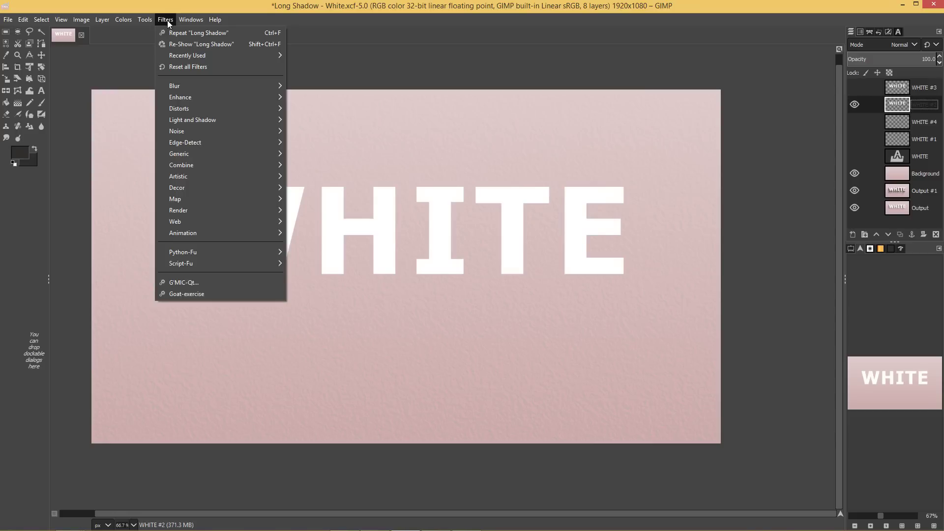
left_click(236, 44)
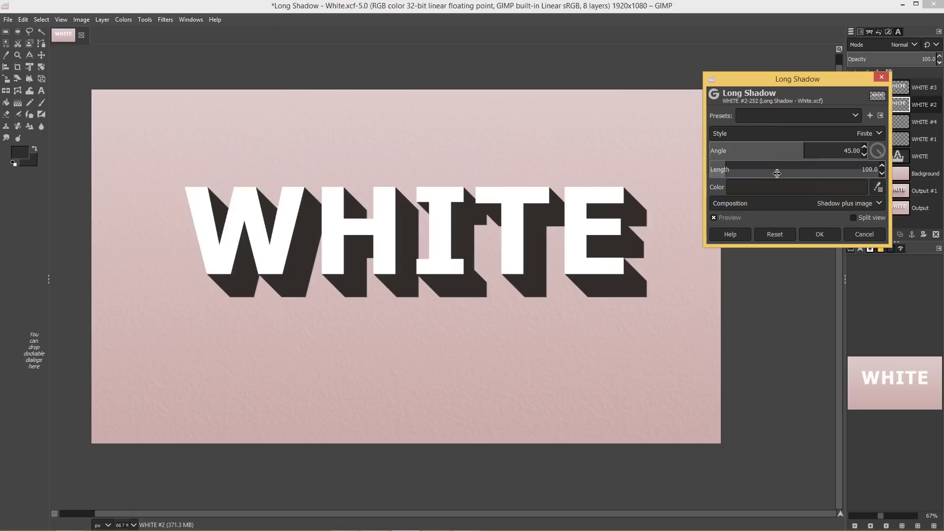
left_click(841, 151)
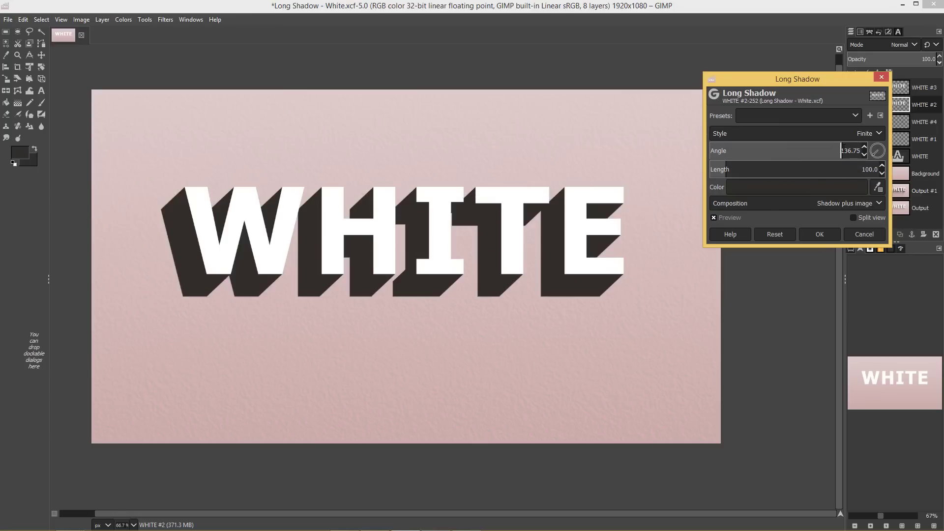
triple_click(841, 151)
type("120")
key("Tab")
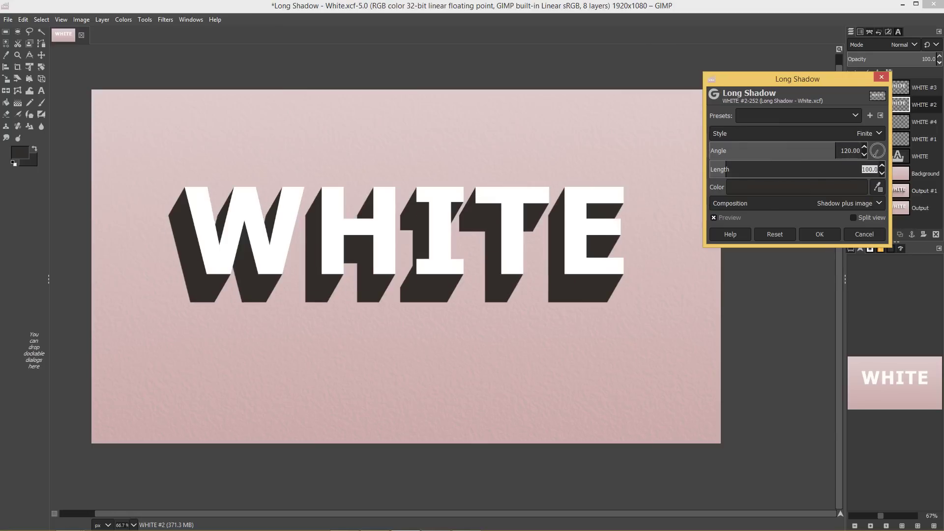
Choose 'Shadow minus image' composition and Fading style, then apply the shadow.
left_click(826, 203)
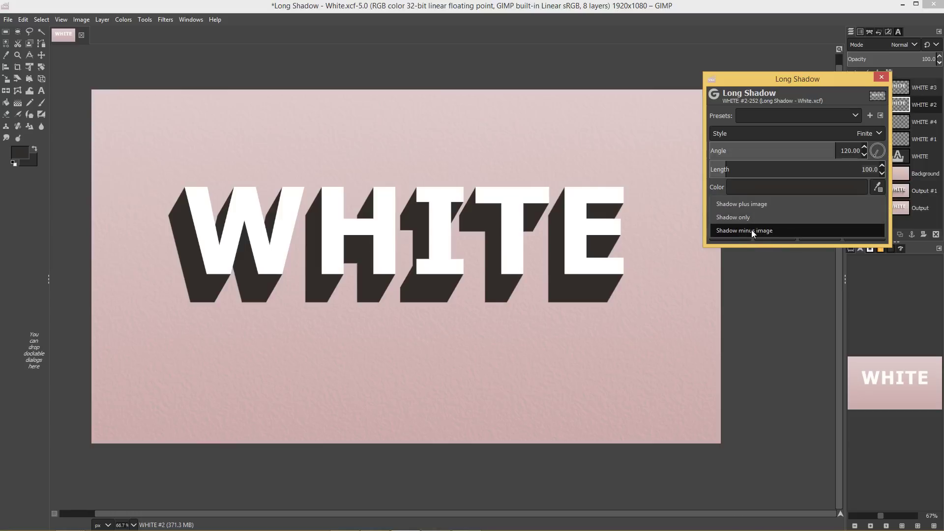
left_click(762, 230)
left_click(745, 133)
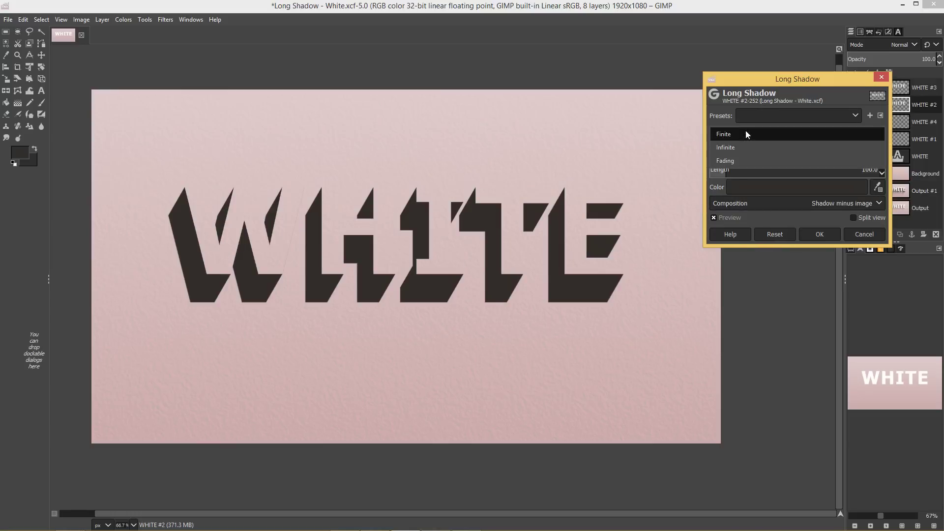
left_click(731, 160)
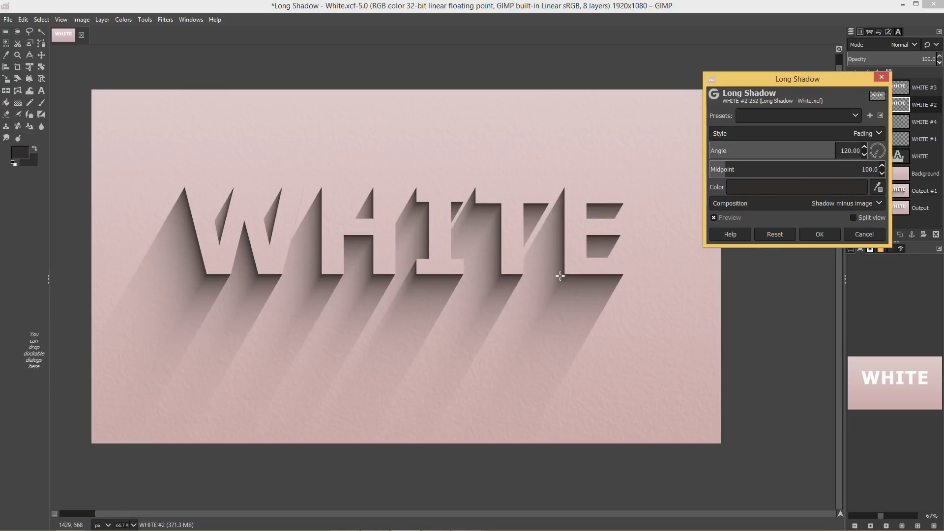
left_click(827, 232)
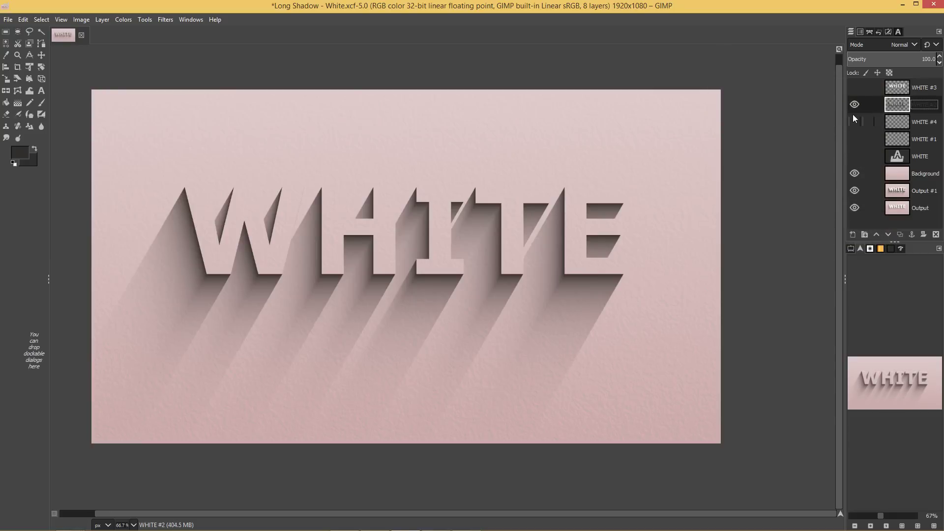
Hide WHITE #2 and WHITE #3 so only WHITE #4 shows, and select WHITE #4.
left_click(855, 88)
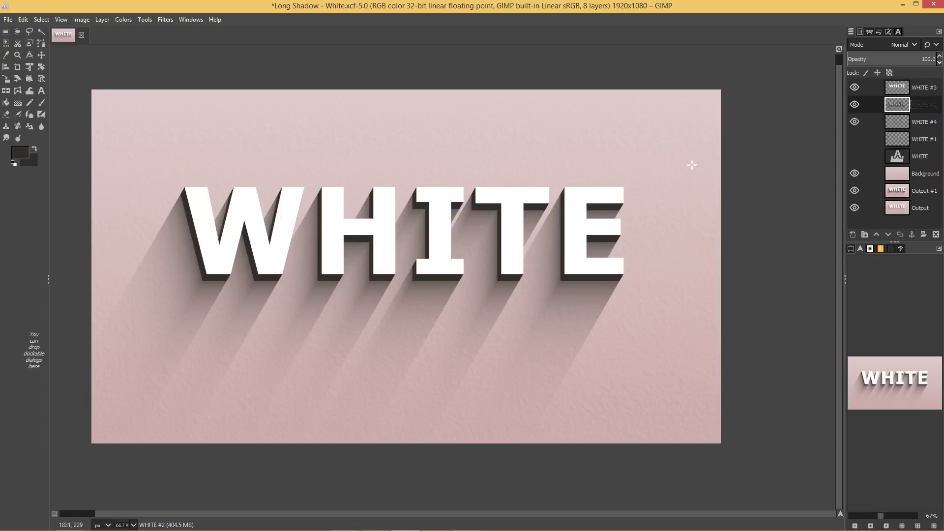
left_click(855, 87)
left_click(855, 104)
left_click(854, 121)
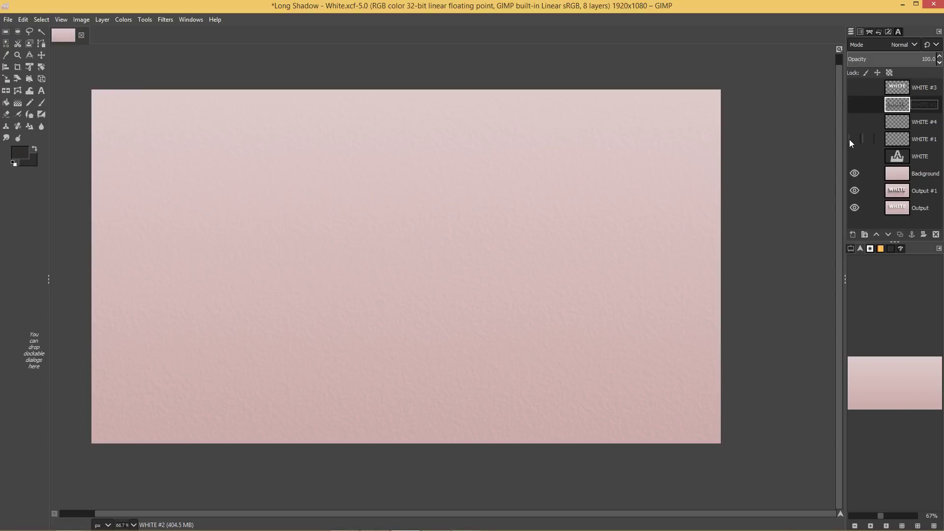
left_click(908, 129)
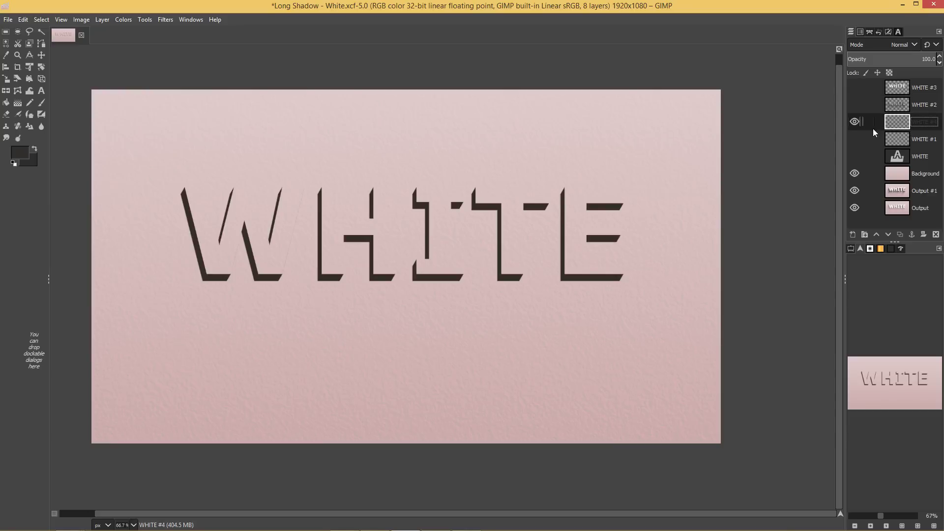
Apply Long Shadow to WHITE #4 at 120° with Fading style and 'Shadow plus image' composition.
left_click(173, 22)
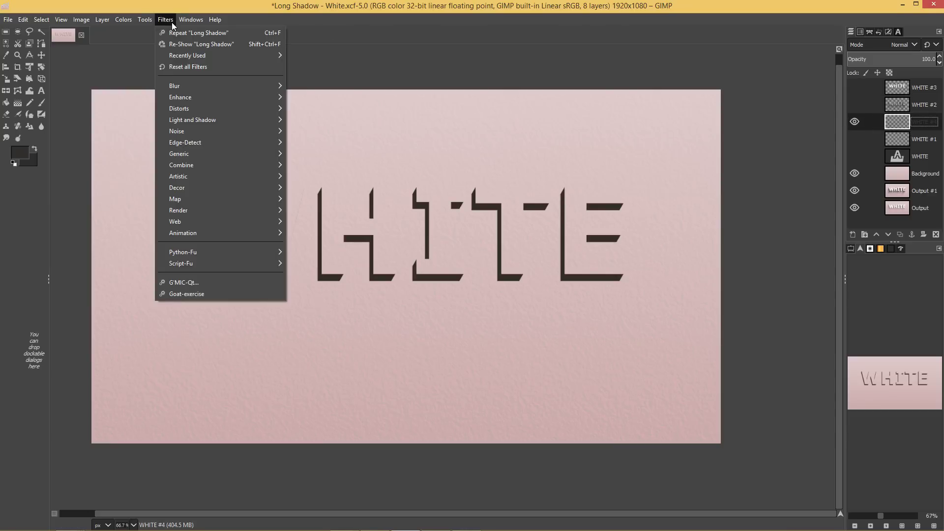
left_click(261, 45)
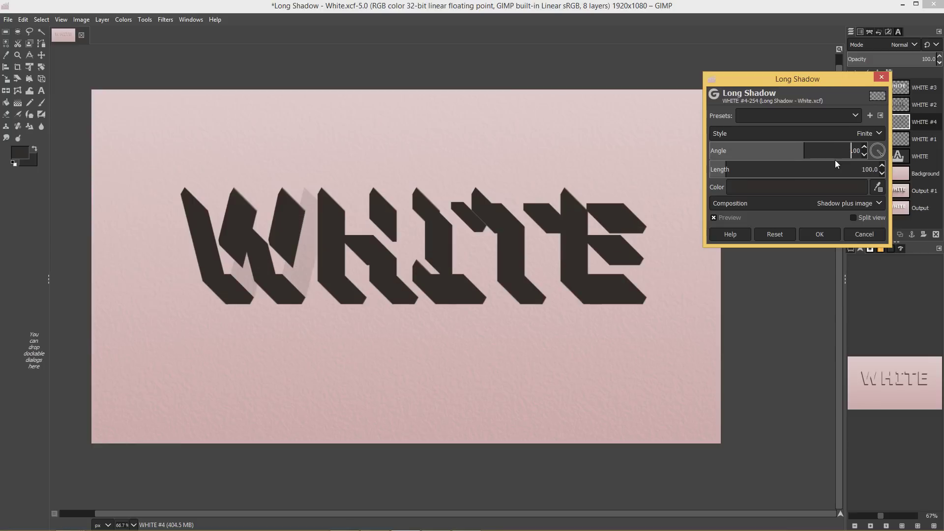
key("Tab")
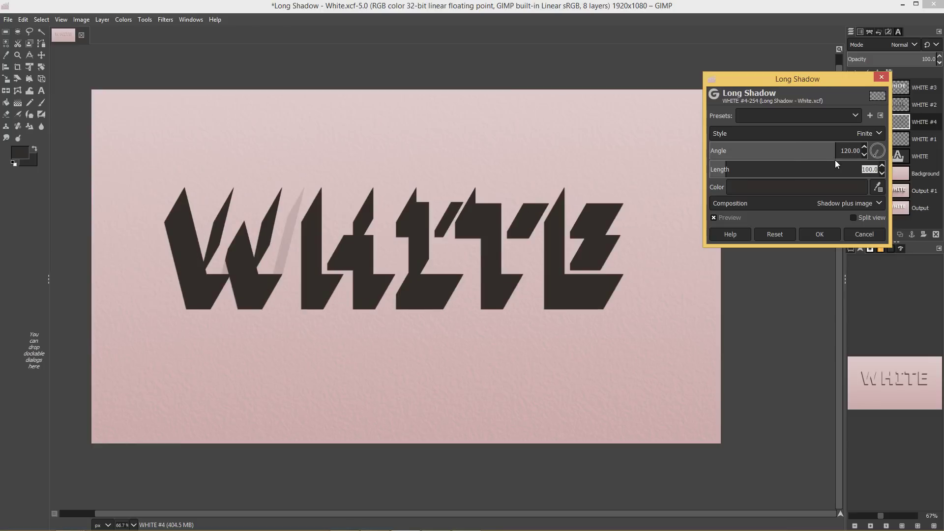
left_click(818, 136)
left_click(792, 162)
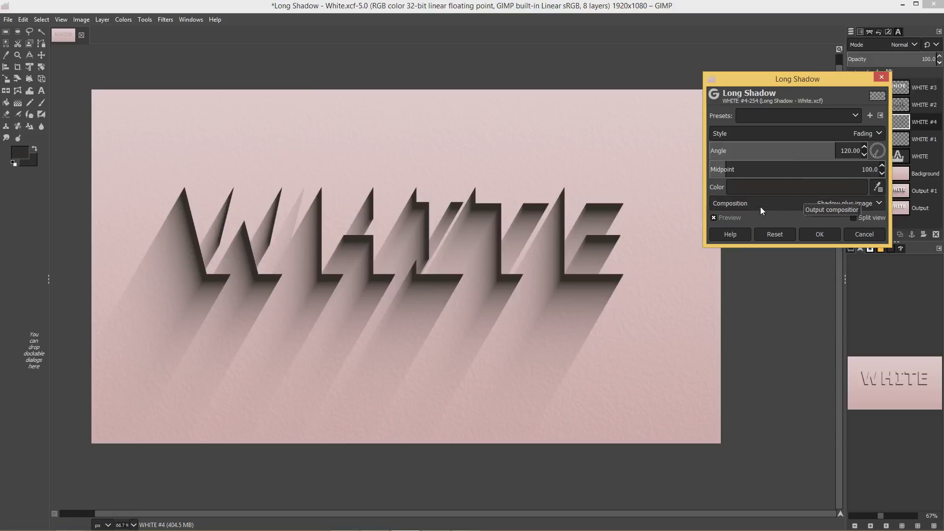
left_click(763, 201)
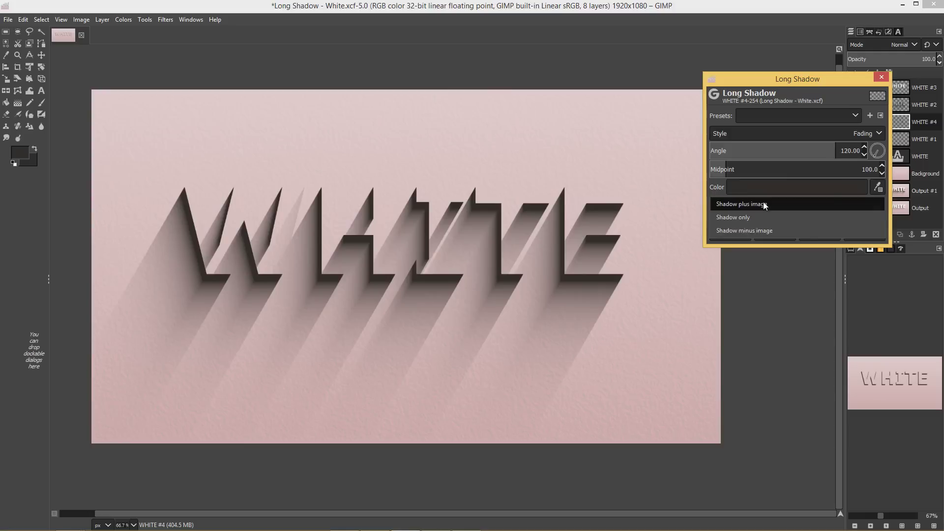
left_click(766, 204)
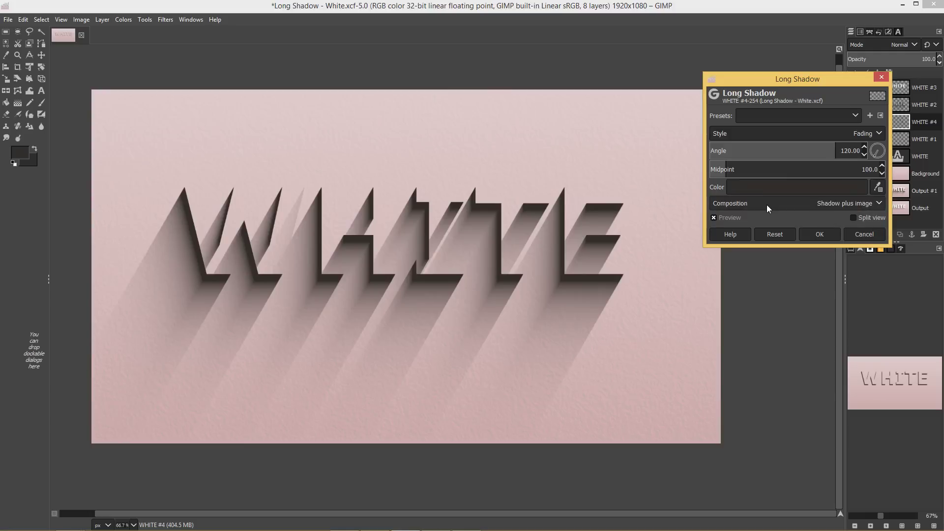
left_click(825, 234)
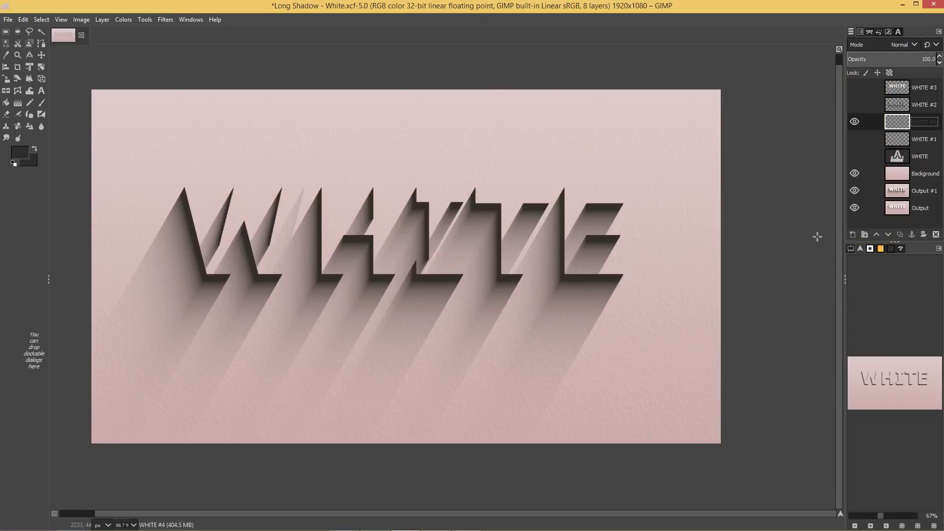
Turn WHITE #1, WHITE #2 and WHITE #3 back on.
left_click(855, 139)
left_click(855, 140)
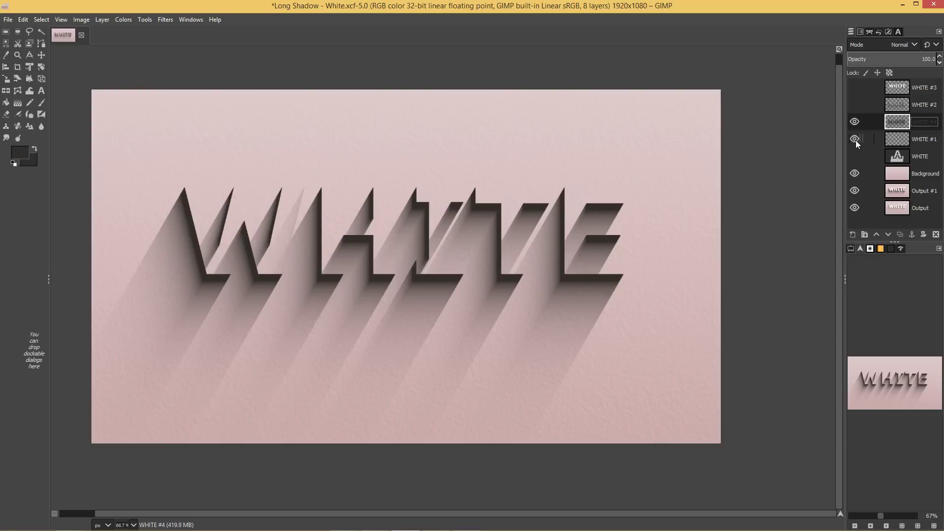
left_click(854, 105)
left_click(855, 88)
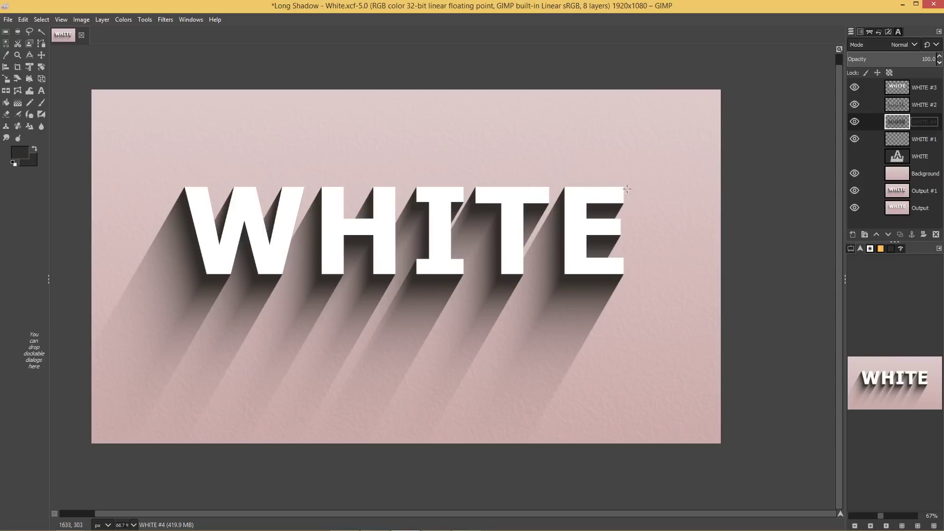
Toggle WHITE #2, #4 and #1 off and on to compare shadows, ending with all visible.
left_click(854, 107)
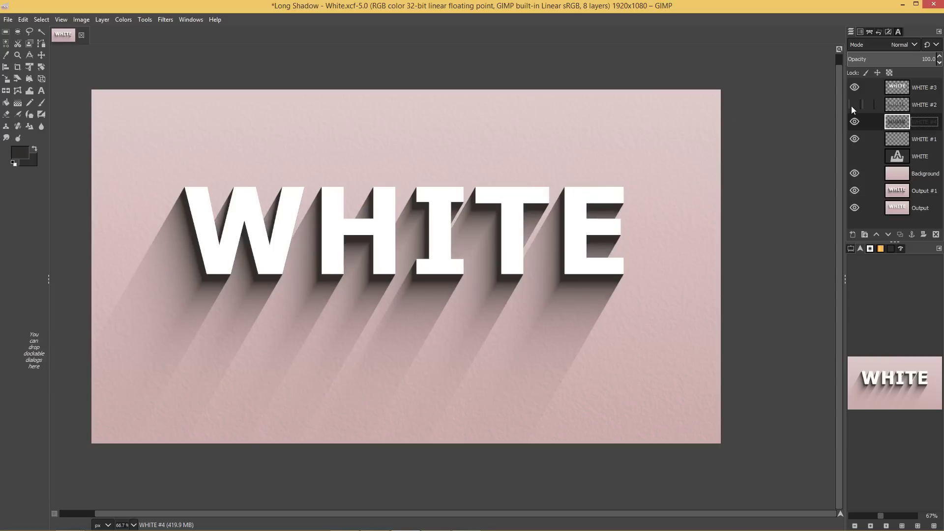
left_click(854, 122)
left_click(855, 105)
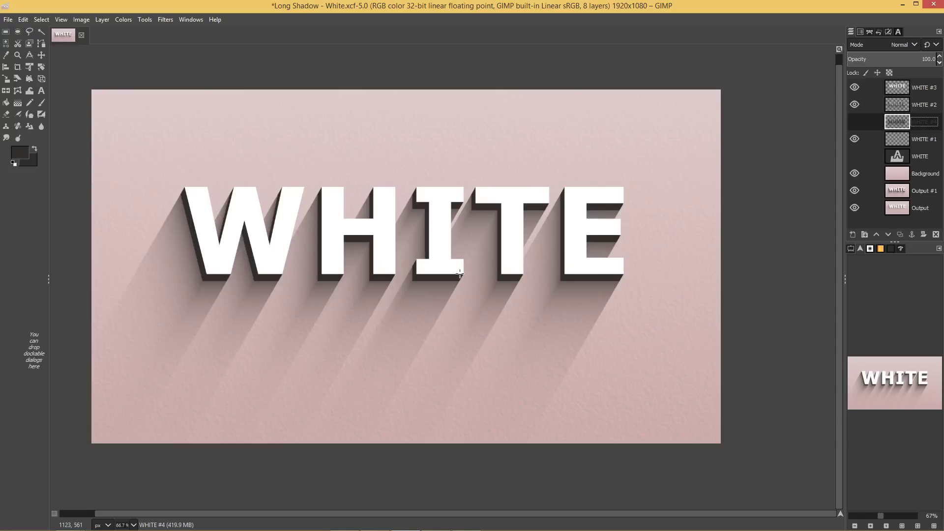
left_click(857, 139)
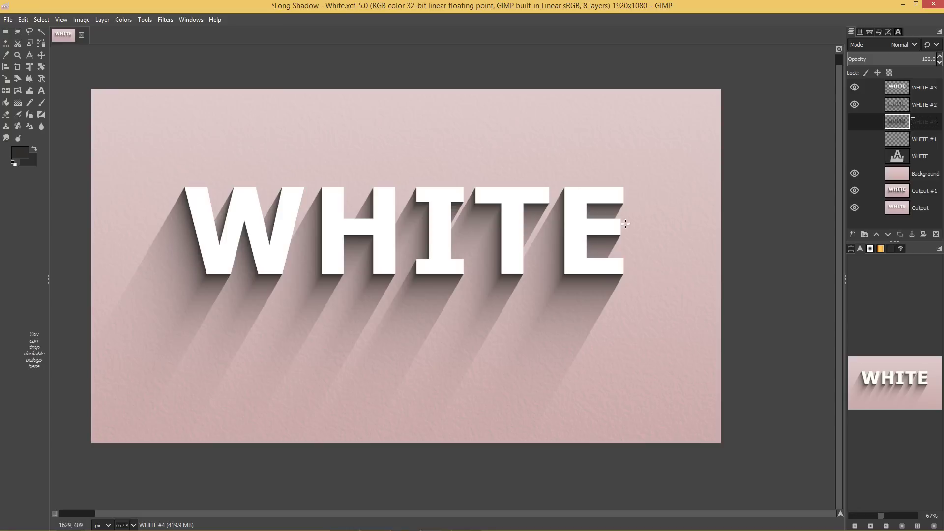
left_click(854, 134)
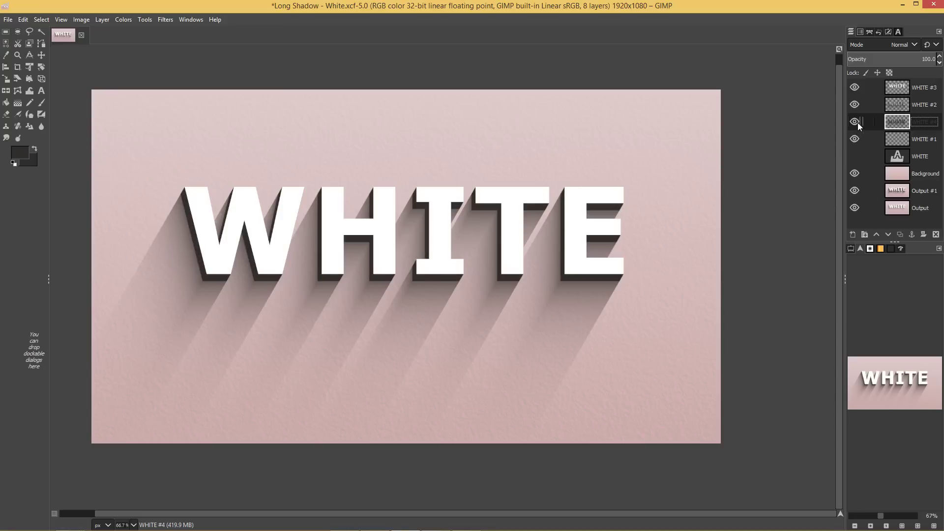
left_click(857, 122)
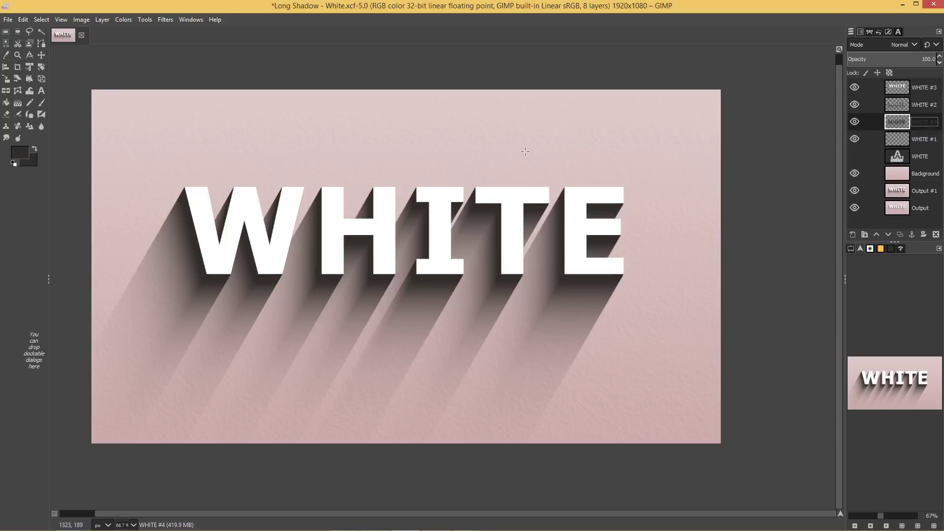